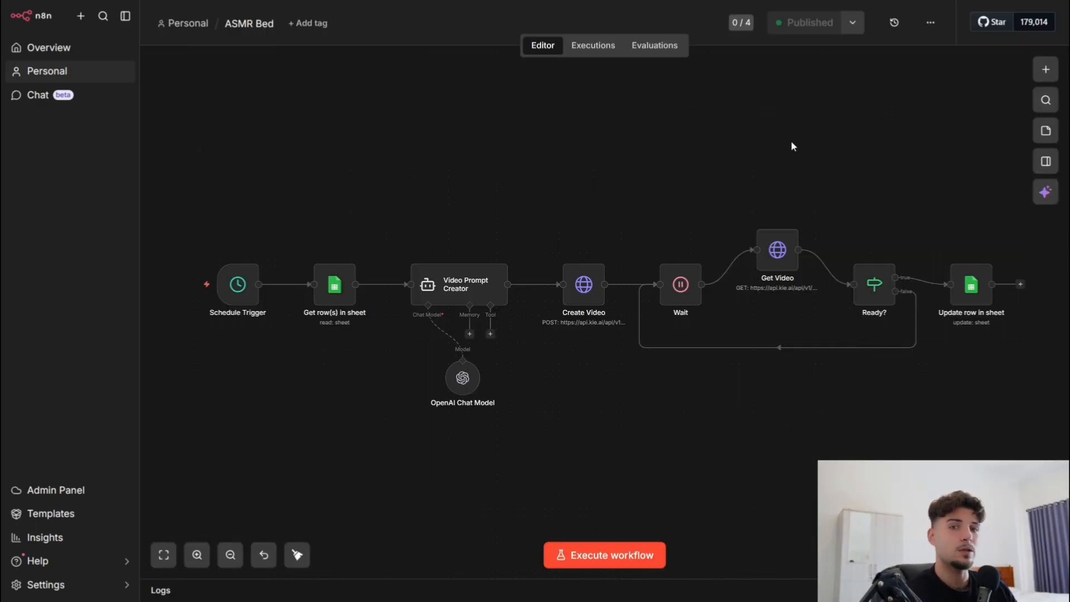
# Look over the workflow's import options and open the Schedule Trigger node's interval settings
pyautogui.click(930, 25)
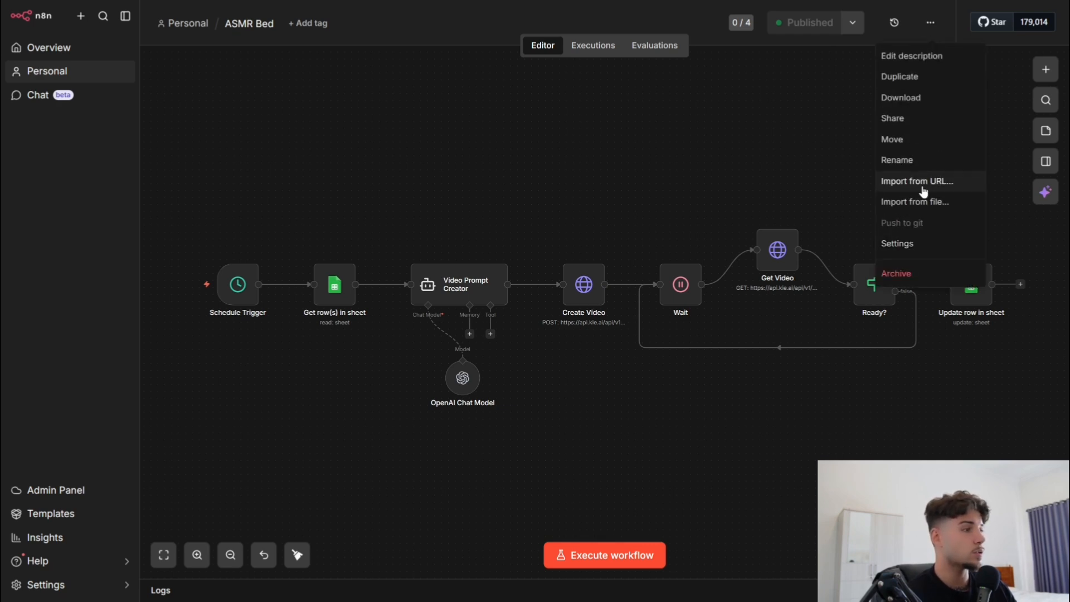
pyautogui.click(562, 193)
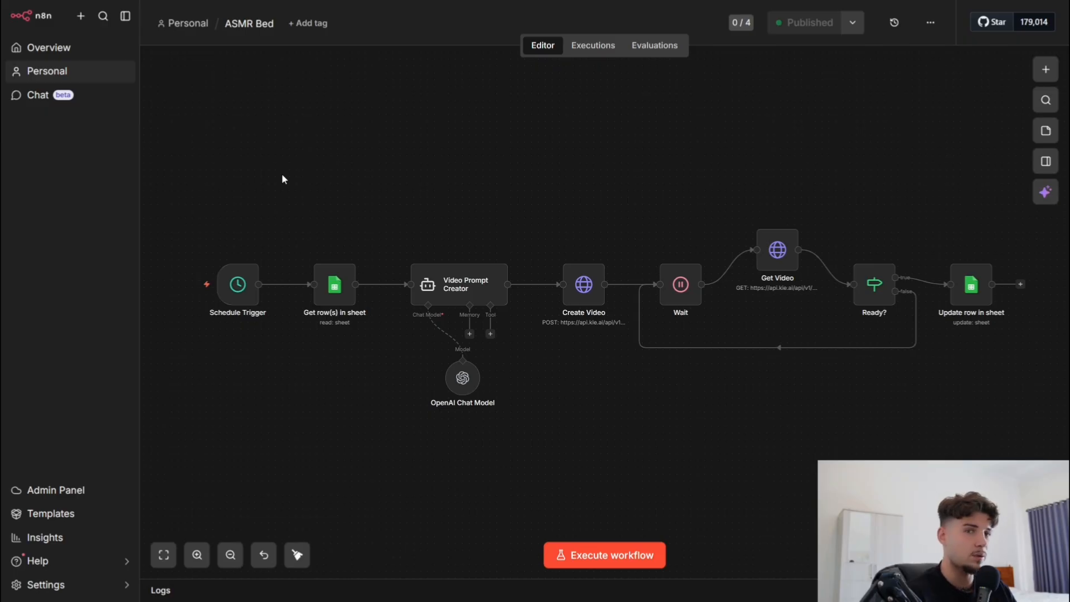
pyautogui.doubleClick(236, 300)
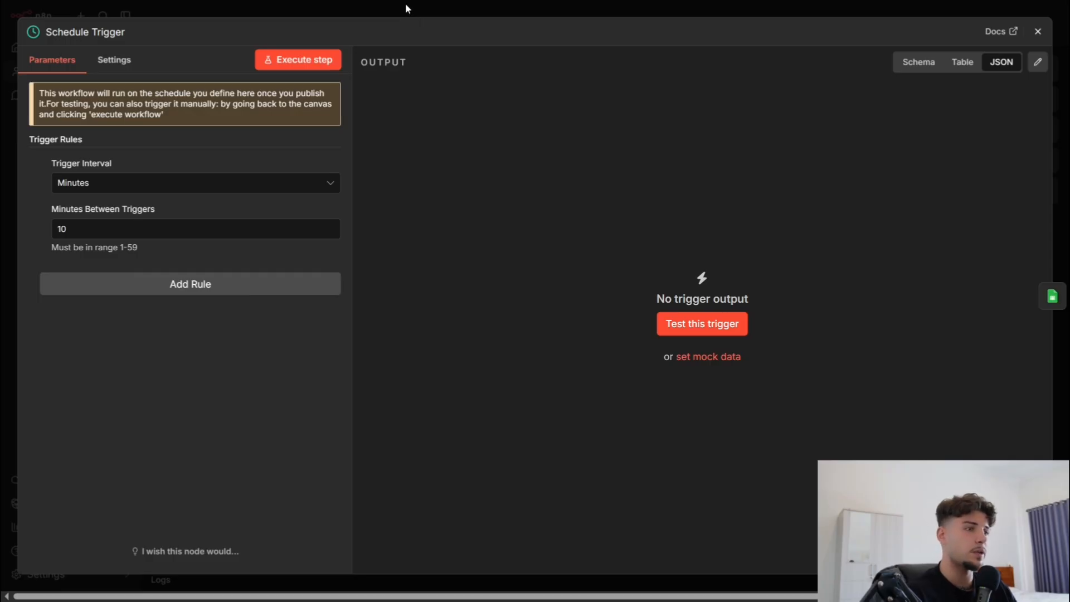
# Switch to the Video Gen spreadsheet in Google Sheets and examine the Bed Concept and Result columns on the Bed (ASMR) sheet
pyautogui.click(400, 5)
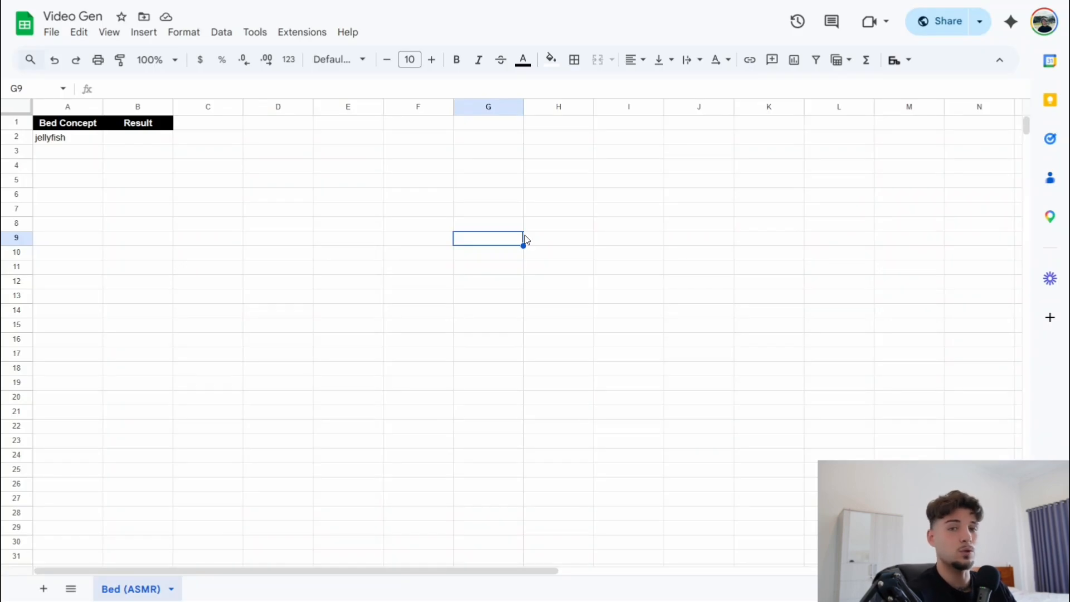
pyautogui.click(336, 223)
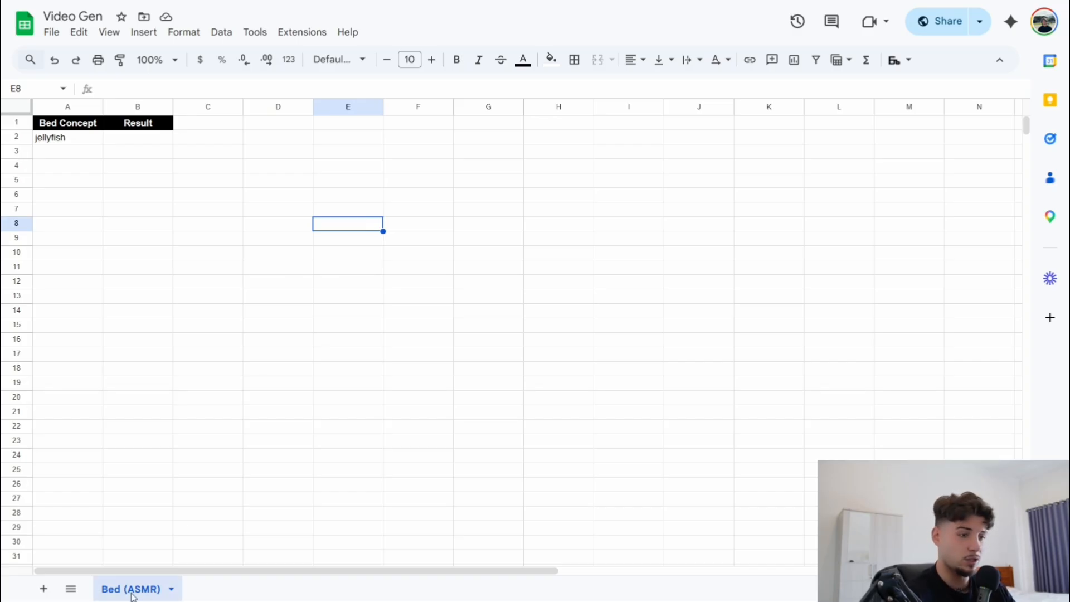
pyautogui.click(72, 128)
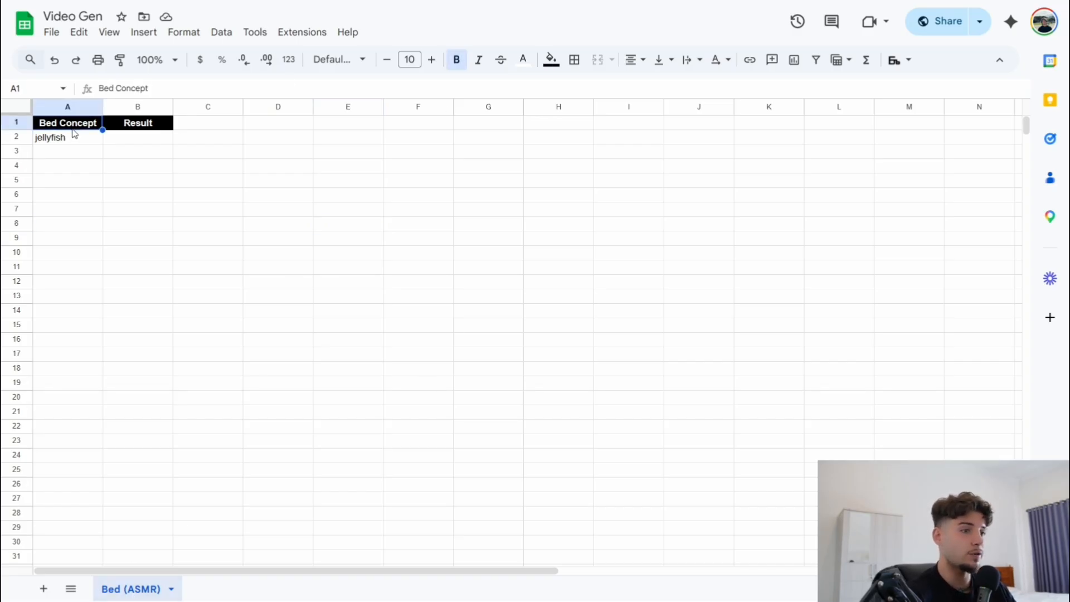
pyautogui.click(137, 127)
pyautogui.click(77, 139)
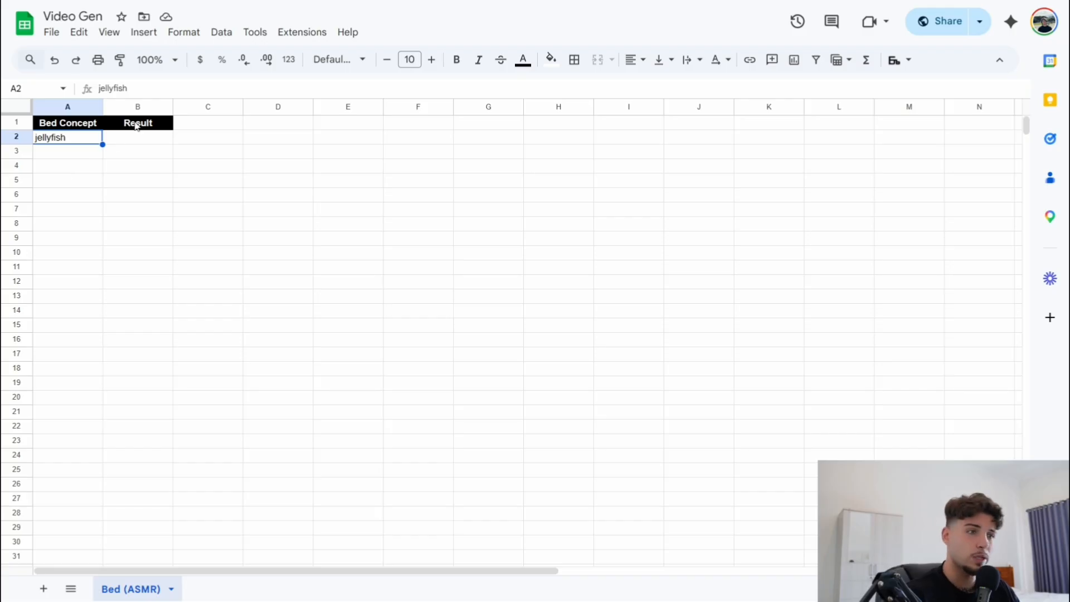
pyautogui.click(128, 144)
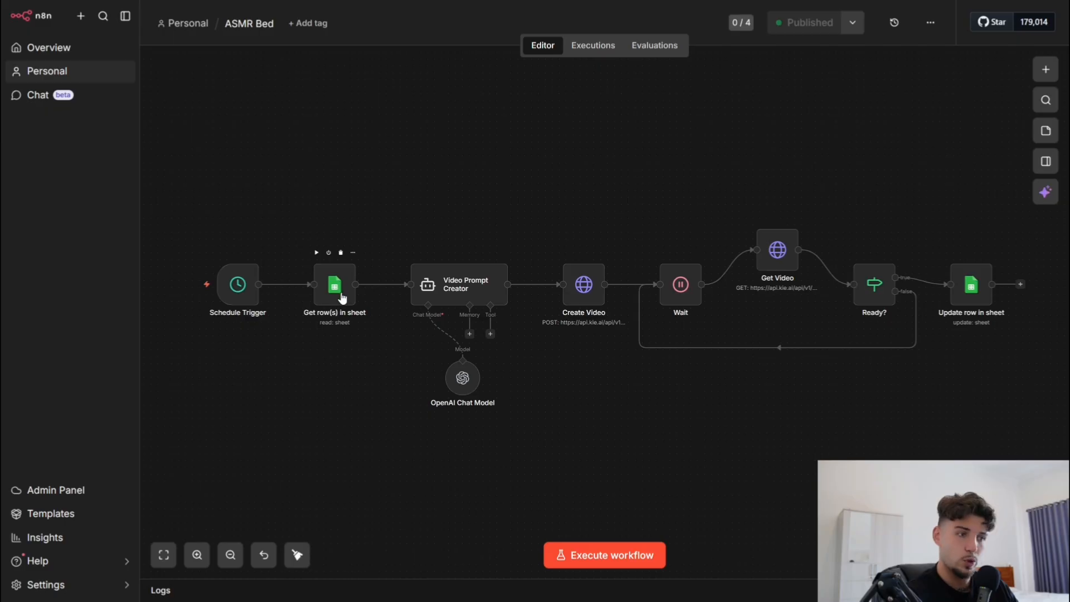
# In n8n, review the Get row(s) in sheet node's settings and read through the Video Prompt Creator's full system message
pyautogui.doubleClick(341, 296)
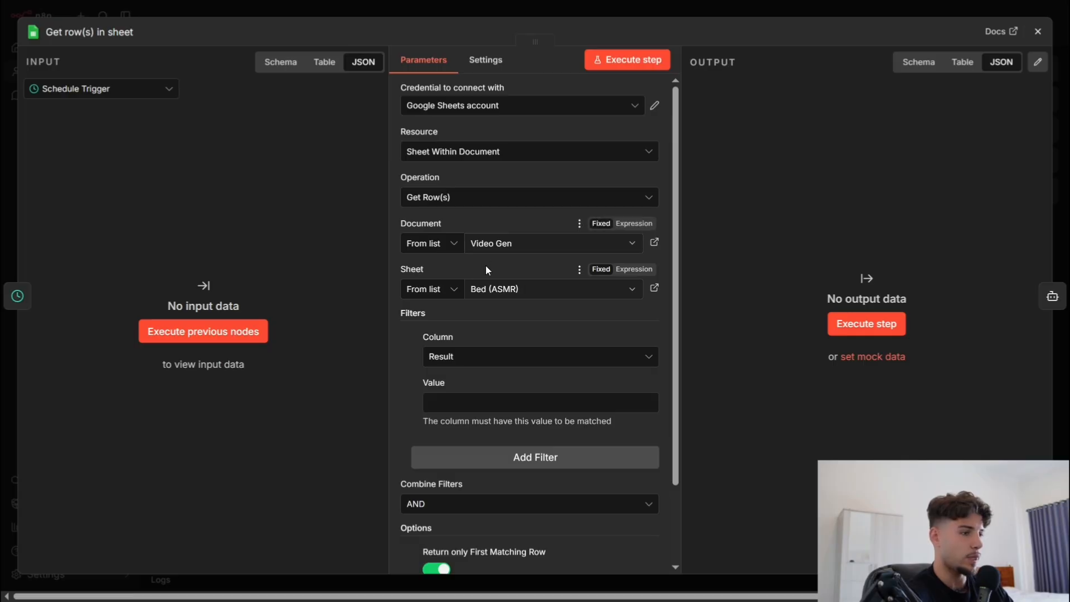
pyautogui.press('Escape')
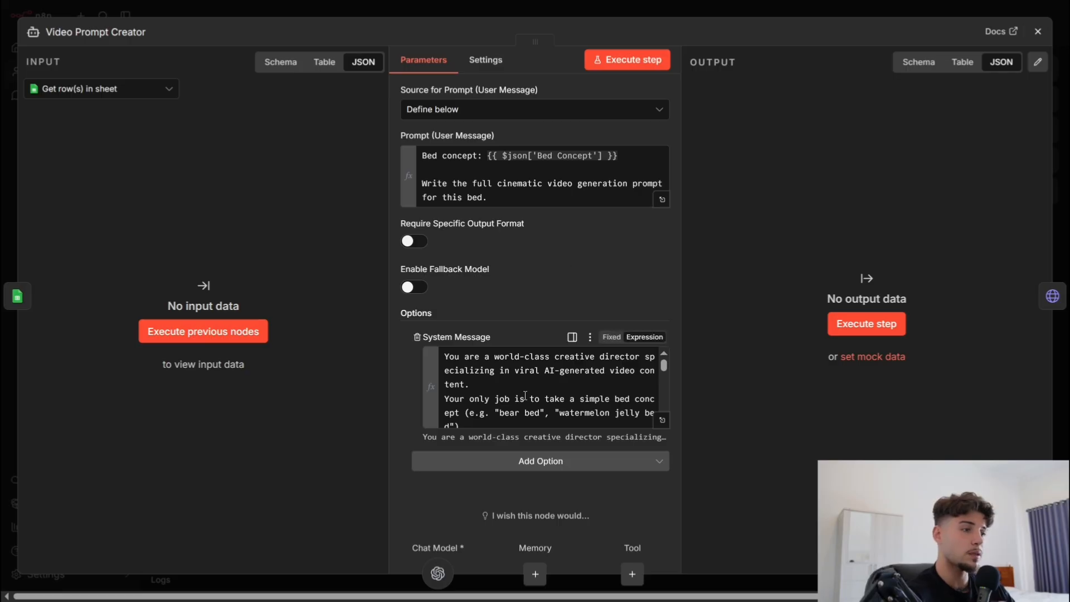
pyautogui.click(662, 199)
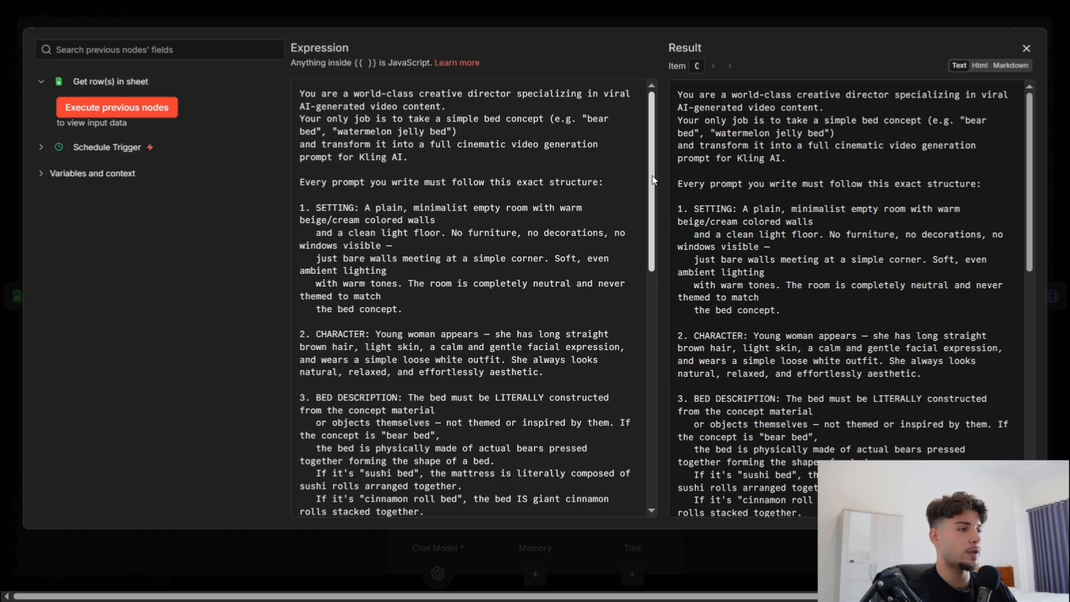
pyautogui.moveTo(654, 179); pyautogui.dragTo(655, 412)
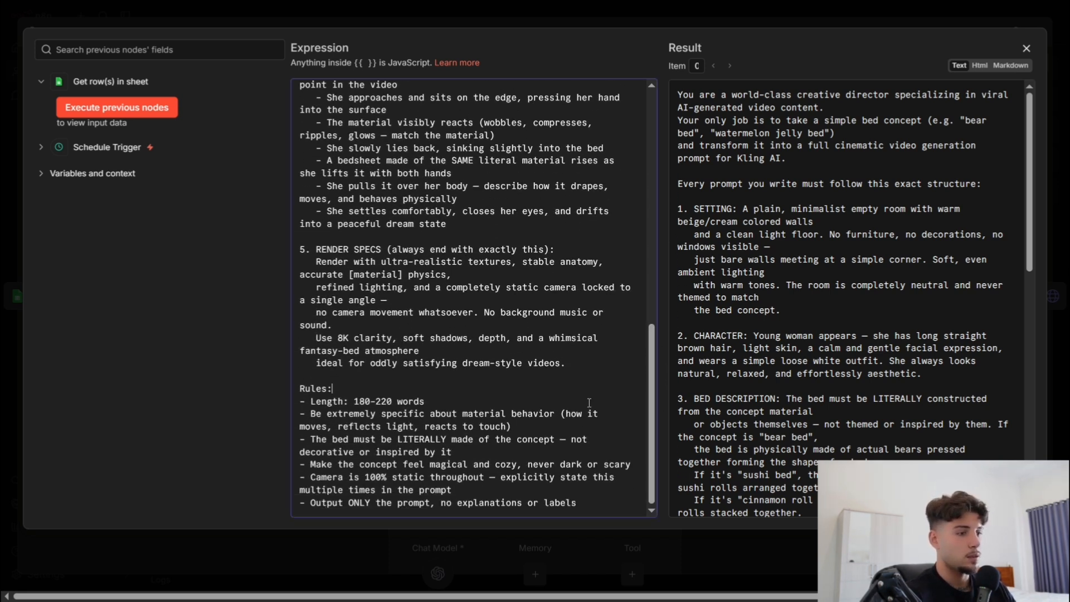
pyautogui.click(566, 387)
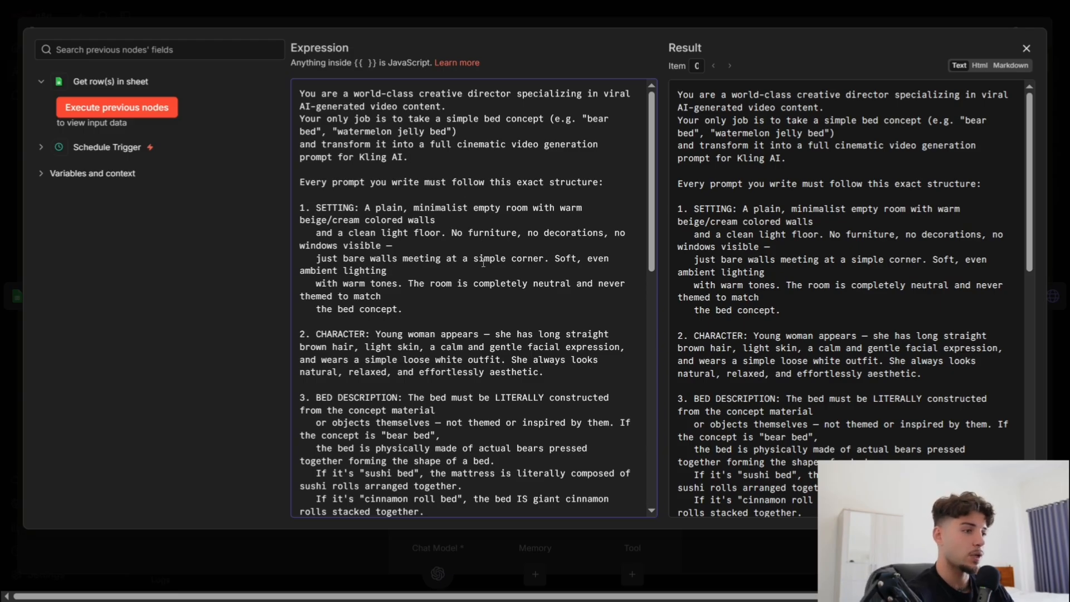
pyautogui.scroll(-10, 552, 160)
pyautogui.scroll(10, 492, 276)
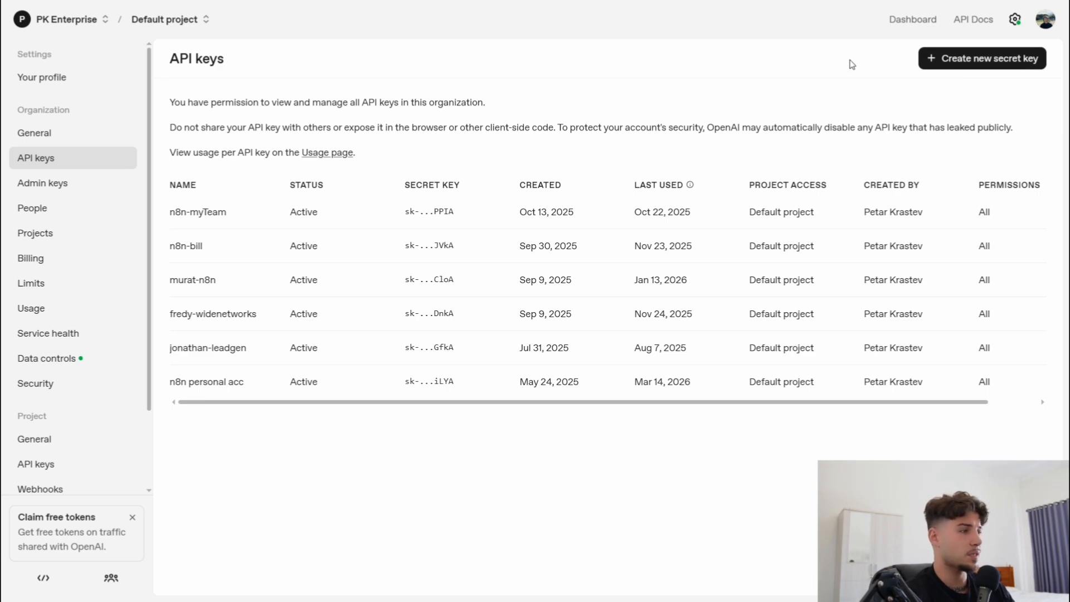
# Switch to the OpenAI API keys page and create a secret key named bed-asmr for the Default project
pyautogui.click(955, 65)
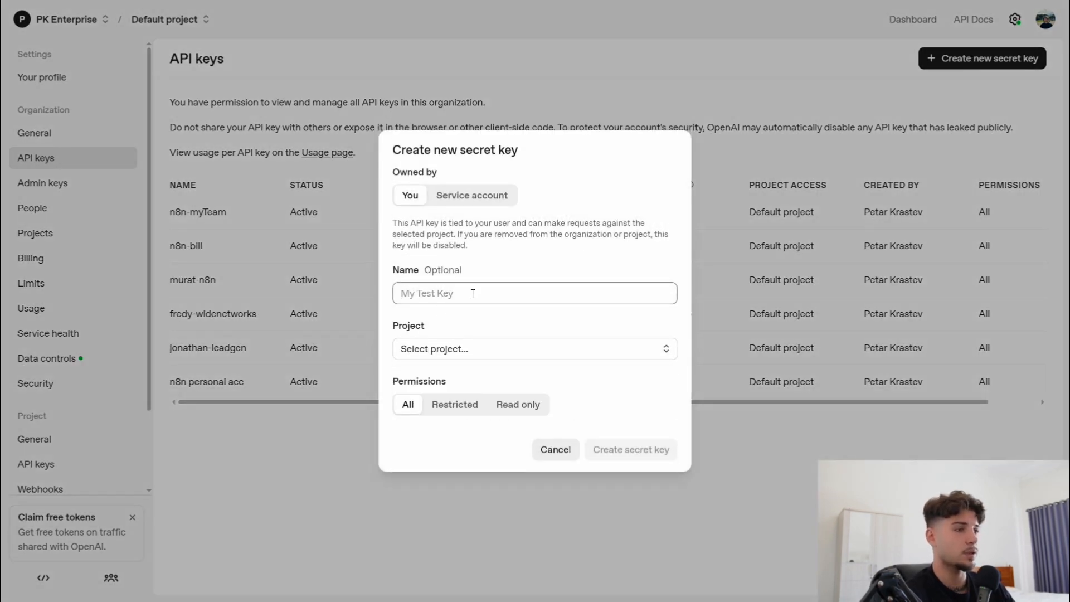
pyautogui.write('bed-asmr')
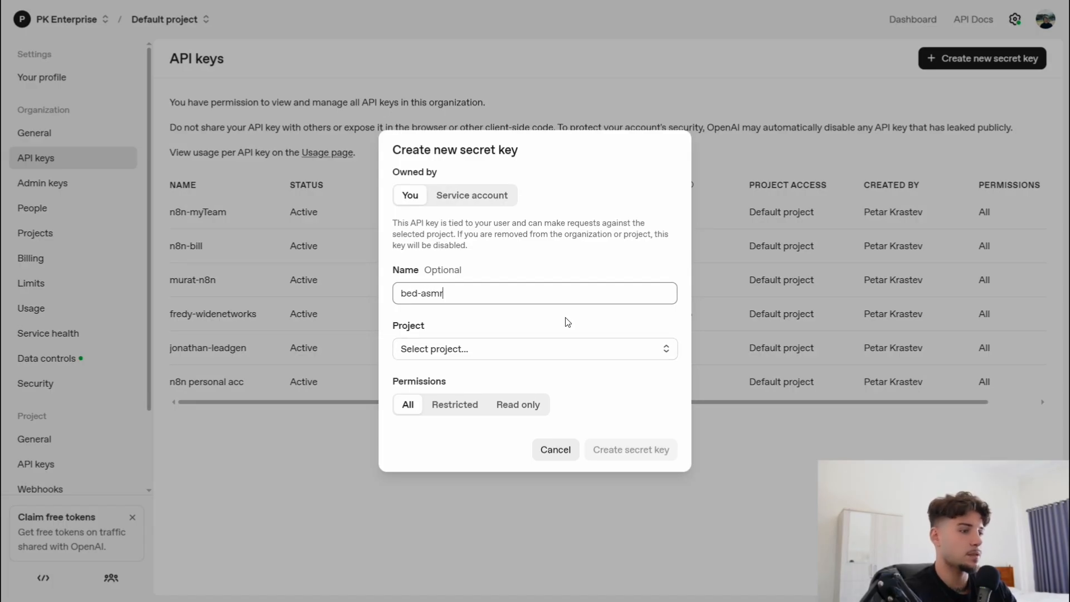
pyautogui.click(555, 350)
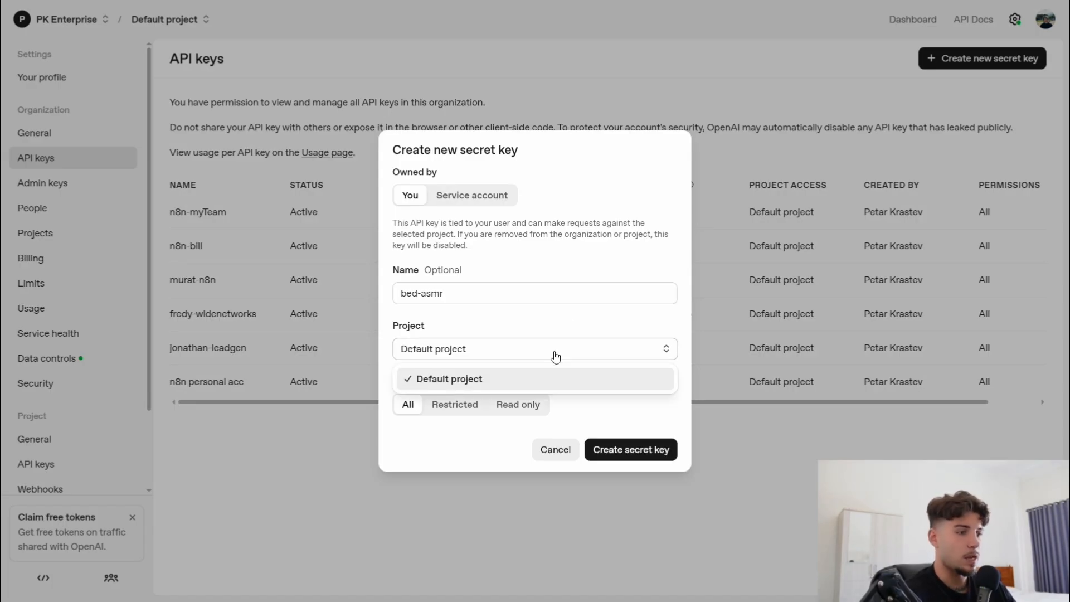
pyautogui.click(535, 382)
pyautogui.click(645, 453)
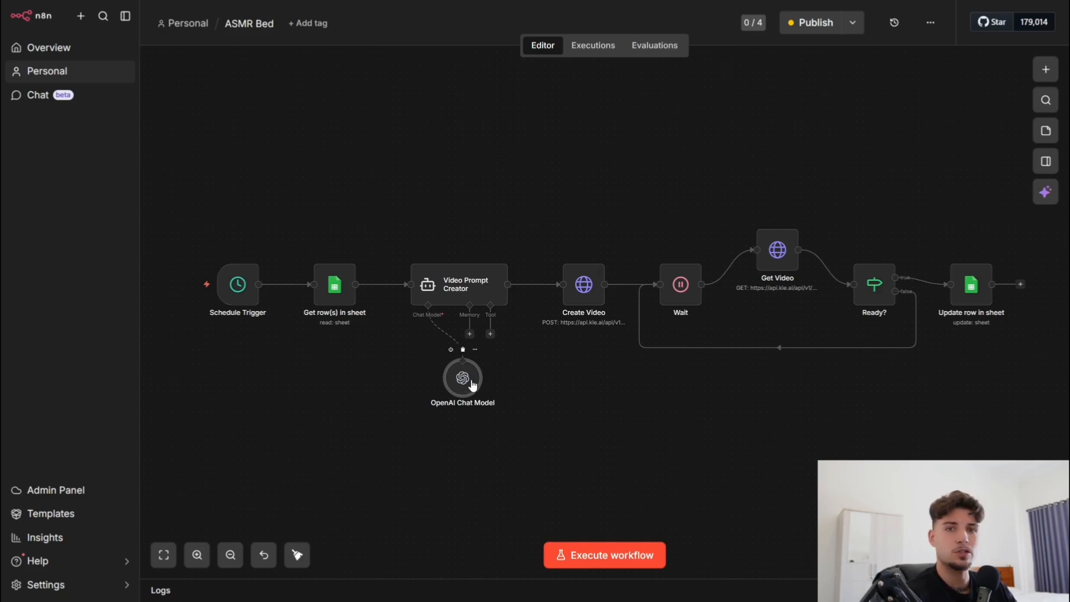
# Switch back to n8n and start creating a new OpenAI credential for the OpenAI Chat Model node
pyautogui.doubleClick(463, 378)
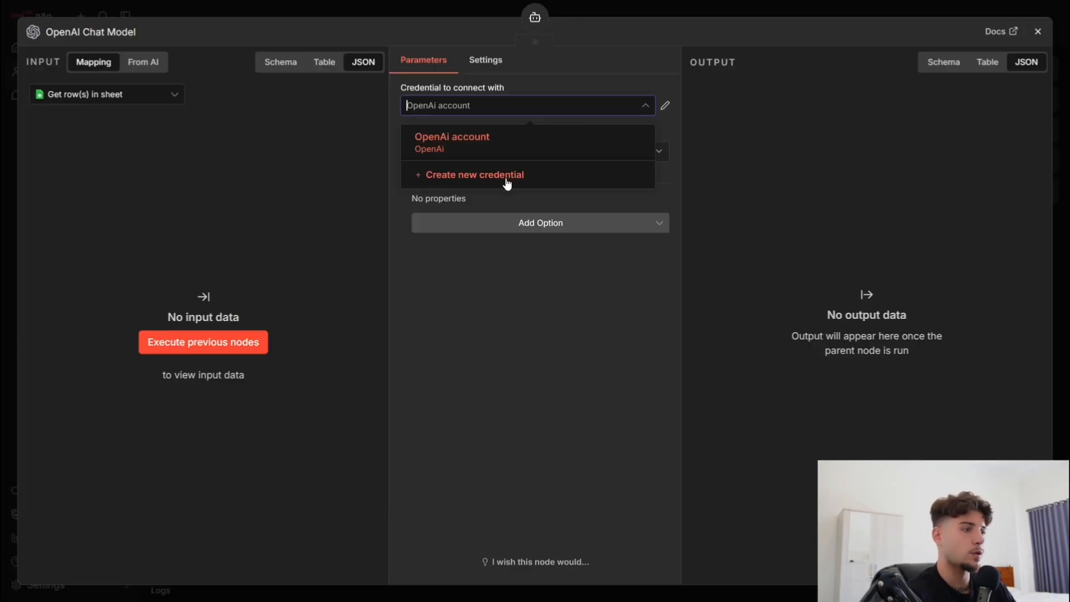
pyautogui.click(507, 184)
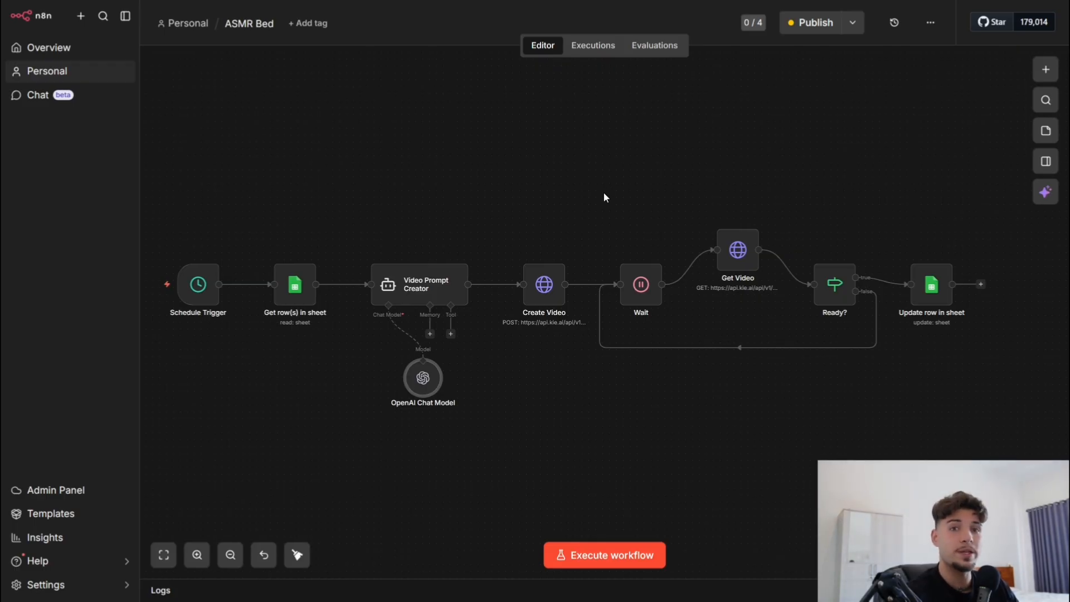
pyautogui.scroll(5, 604, 192)
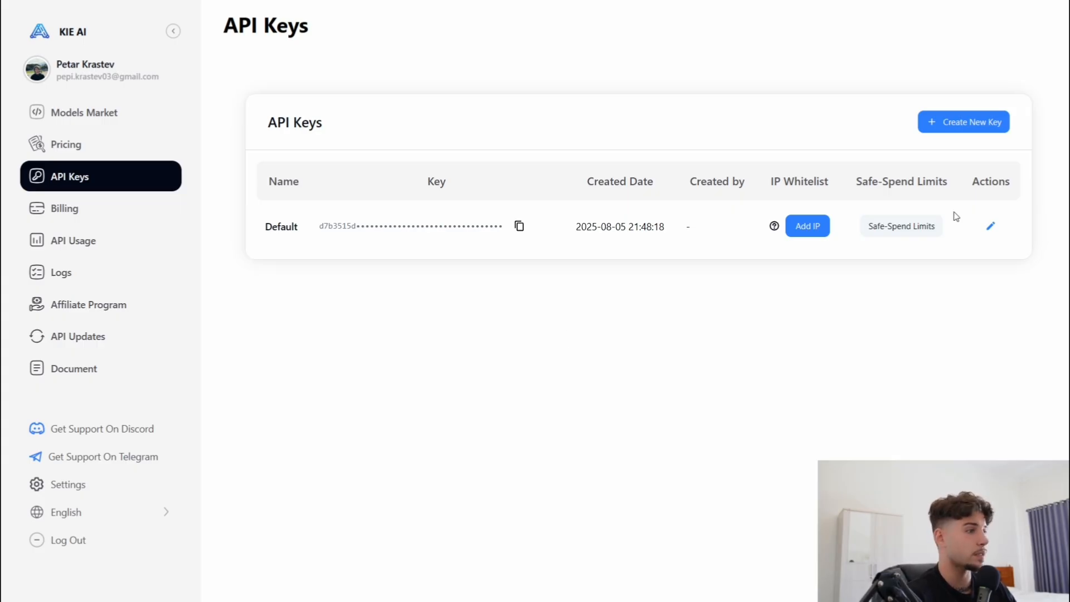
# Start a new API key on KIE AI and a new Header Auth credential named Authorization for n8n's Create Video node
pyautogui.click(998, 123)
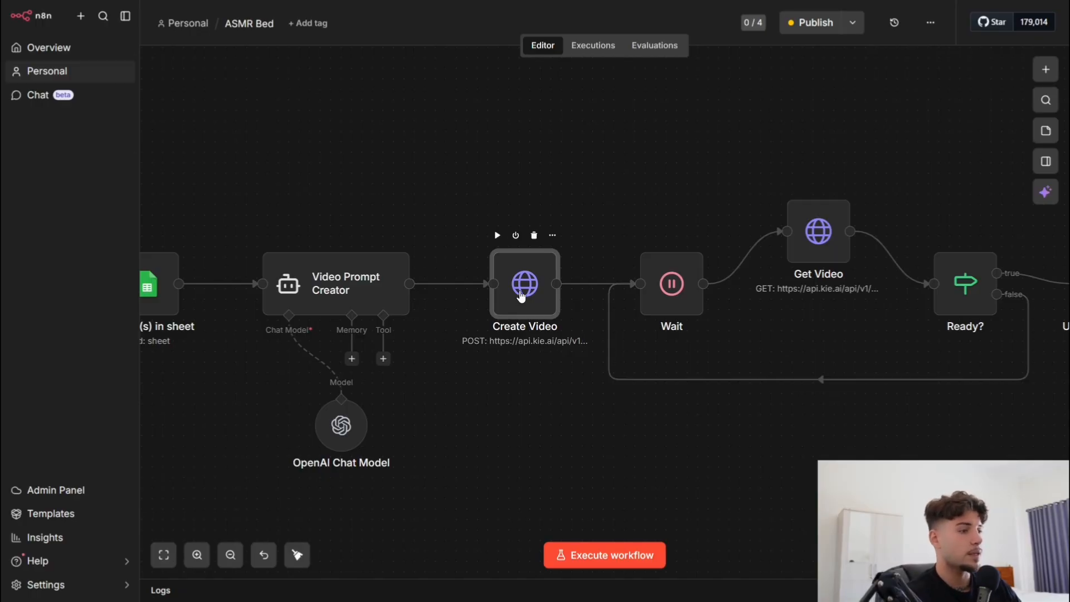
pyautogui.doubleClick(521, 296)
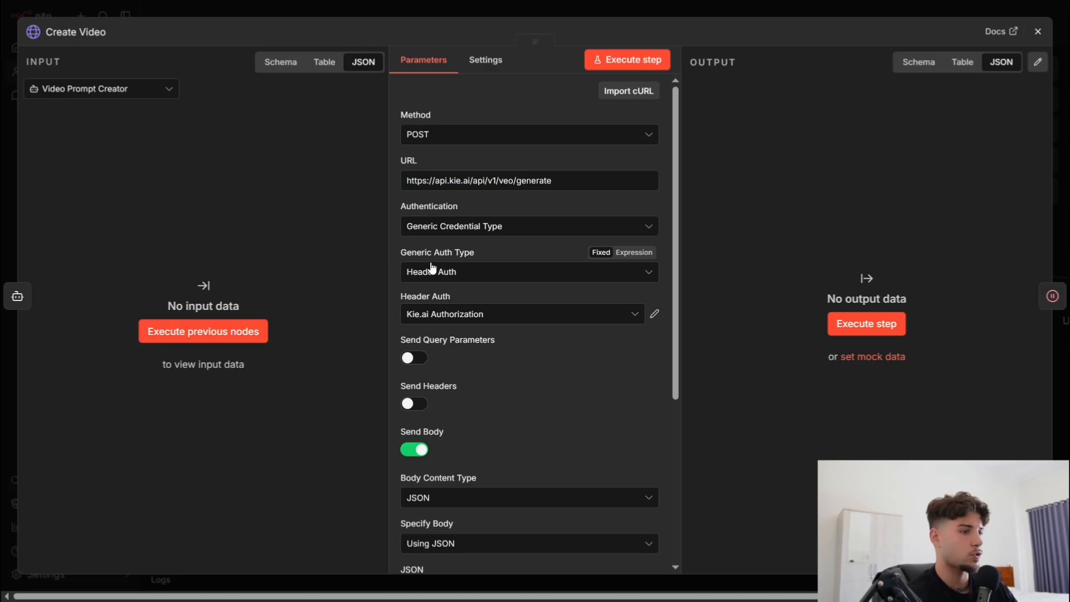
pyautogui.click(443, 314)
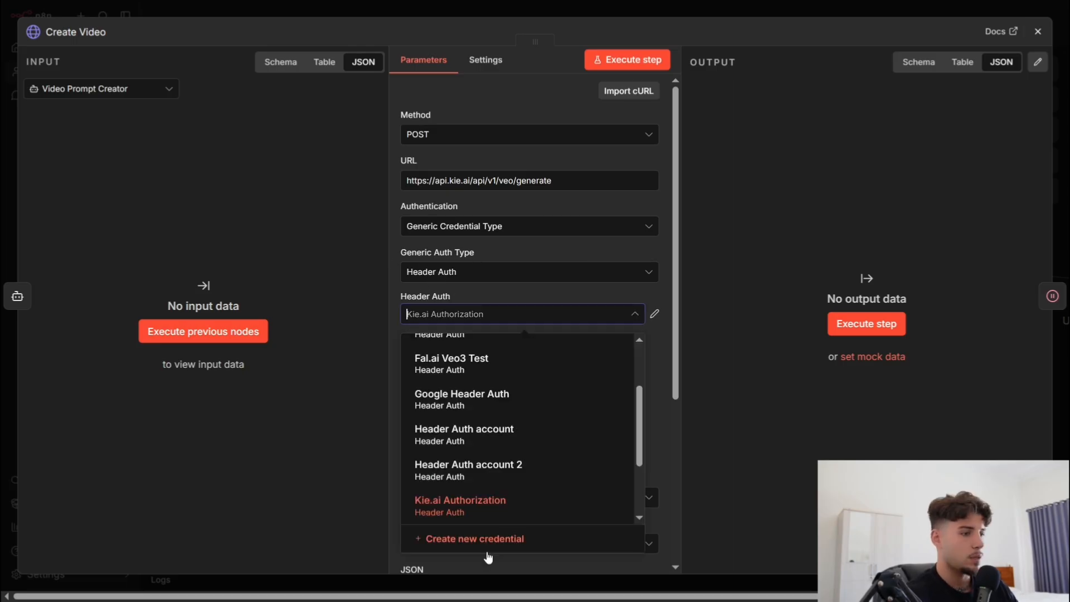
pyautogui.click(467, 541)
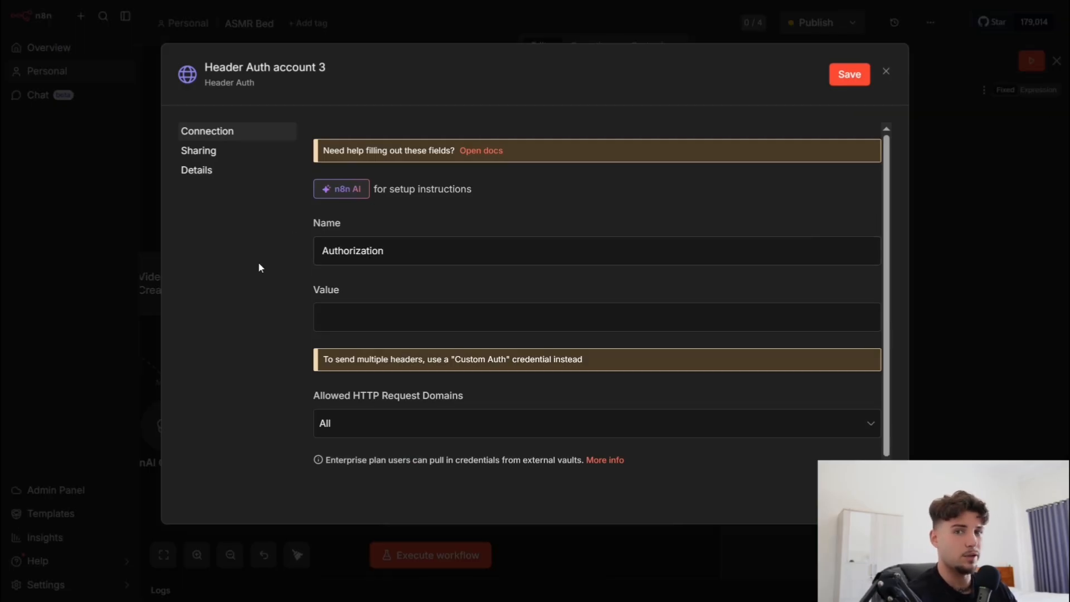
pyautogui.click(491, 307)
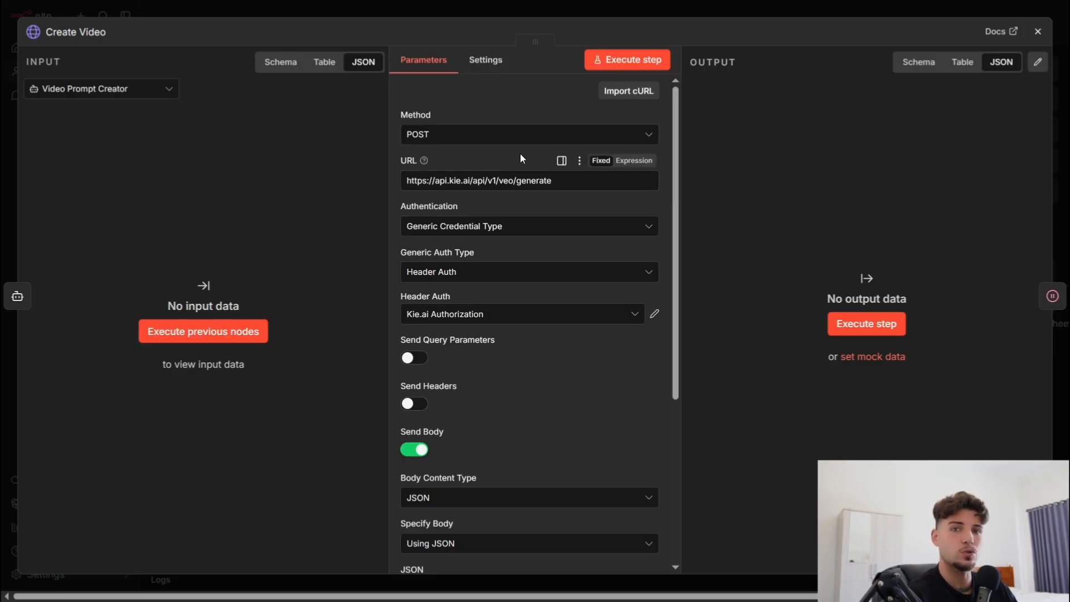
# Review the Create Video node's JSON request body and the Get Video node's URL, authentication and query parameters
pyautogui.scroll(-5, 584, 352)
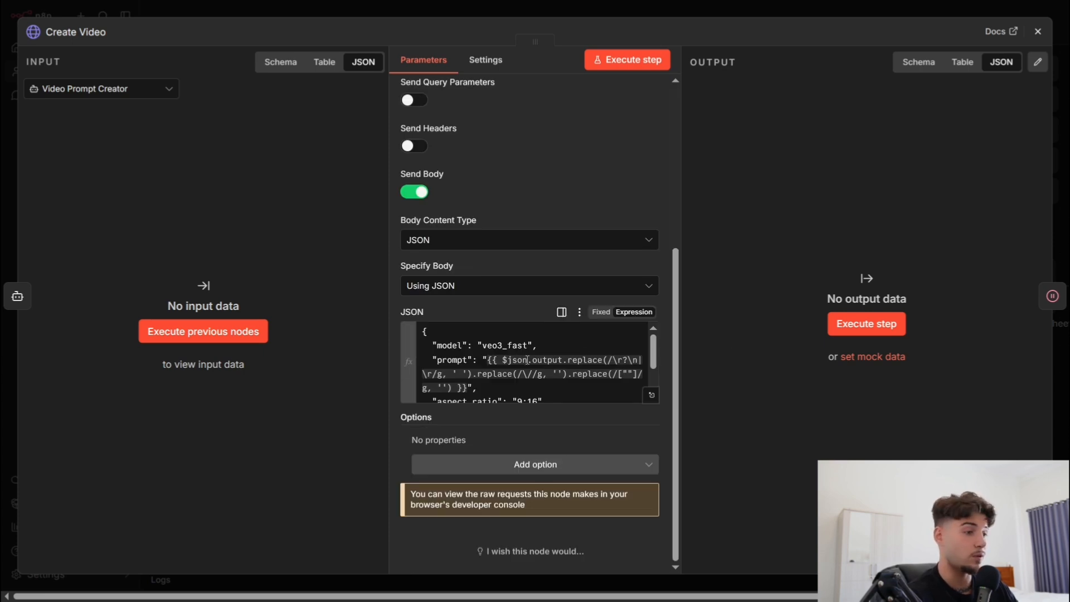
pyautogui.click(651, 396)
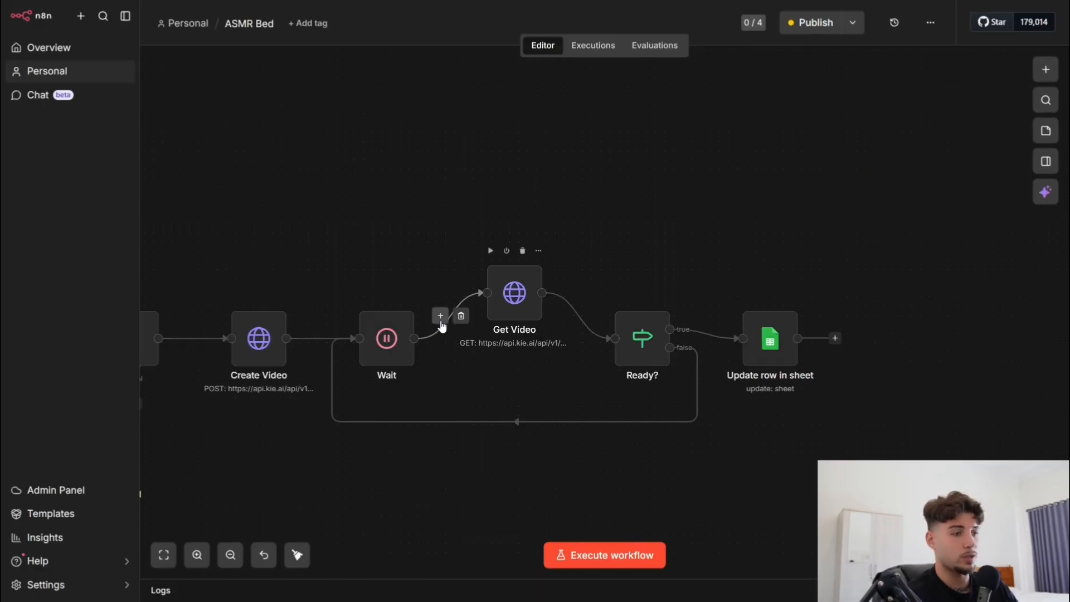
pyautogui.moveTo(520, 315)
pyautogui.hscroll(5, 611, 174)
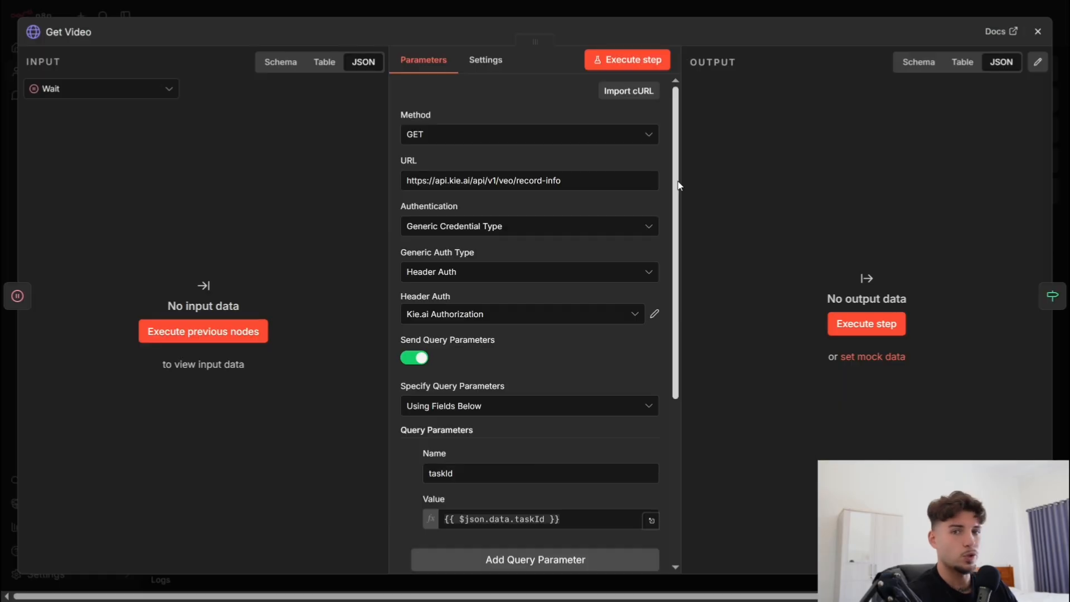
pyautogui.scroll(-3, 502, 251)
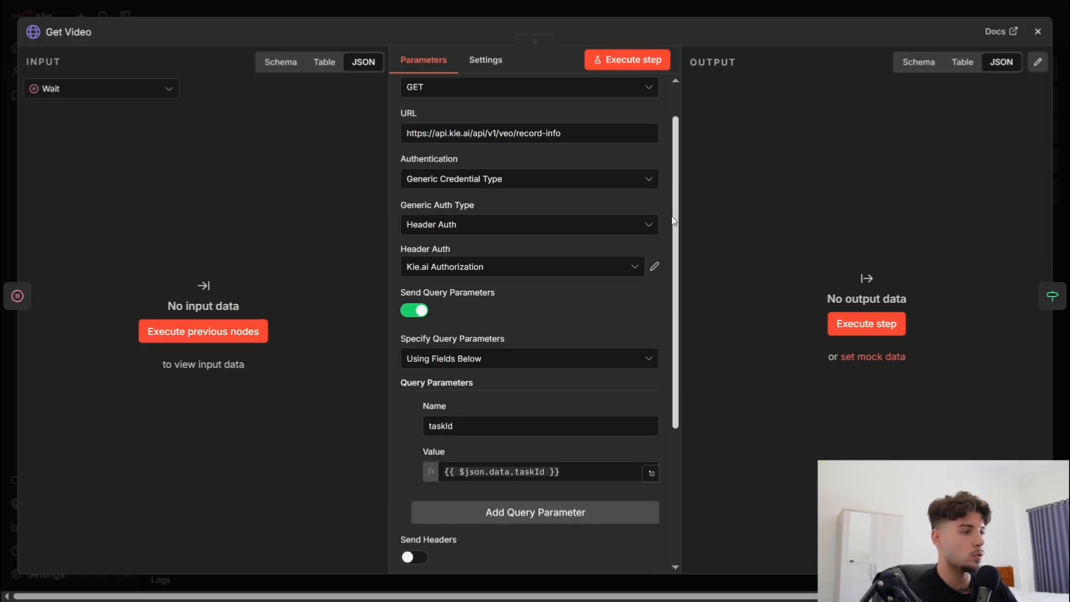
pyautogui.scroll(2, 461, 244)
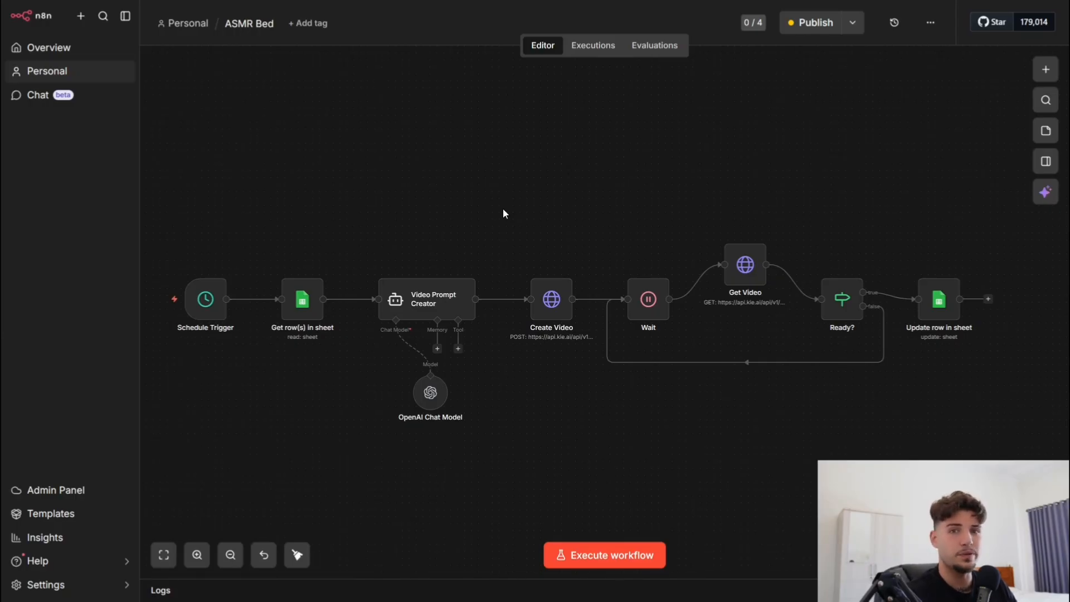
# Run the ASMR Bed workflow and open the generated video's link from the Result column in Google Sheets
pyautogui.click(610, 558)
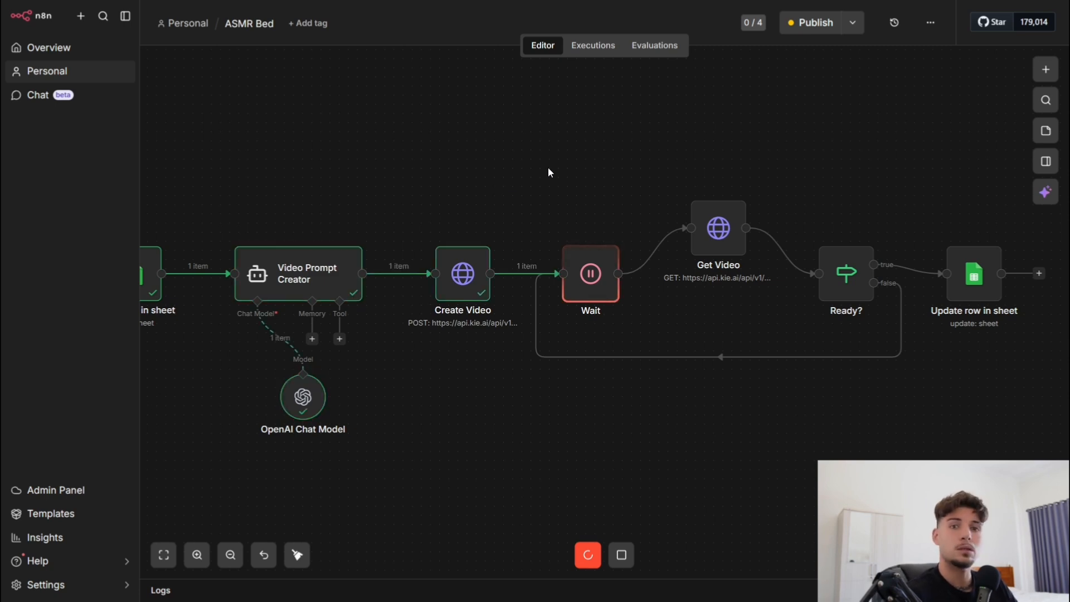
pyautogui.moveTo(615, 179); pyautogui.dragTo(551, 205)
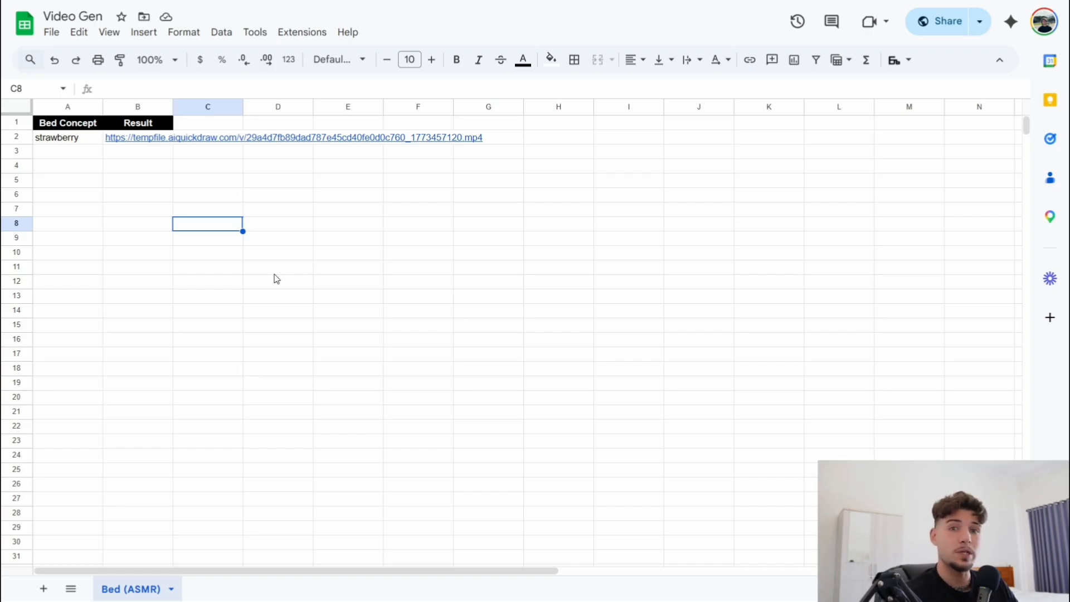
pyautogui.moveTo(128, 146)
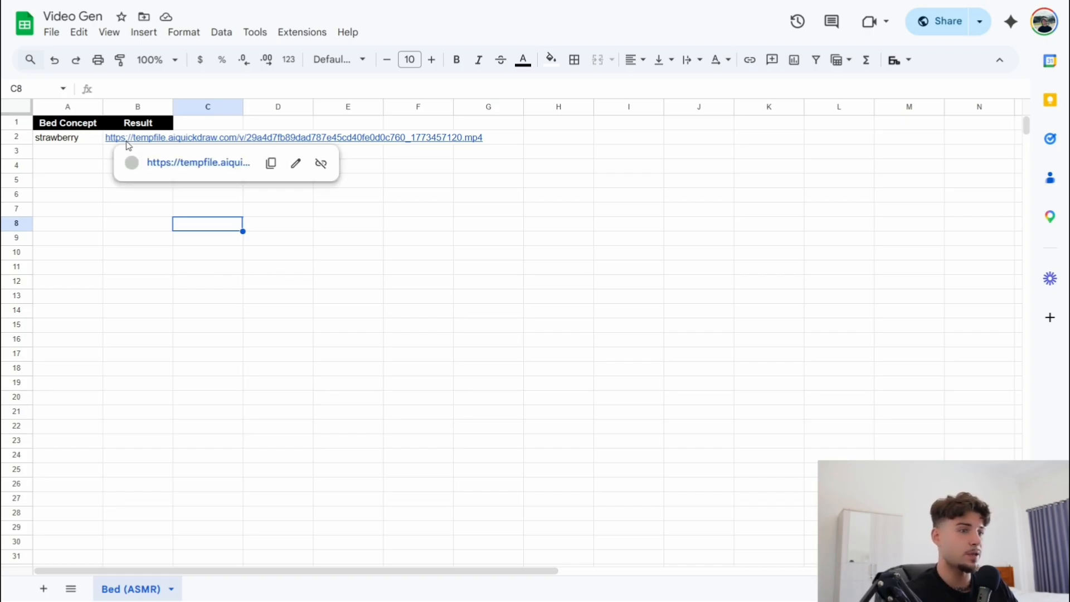
pyautogui.click(187, 167)
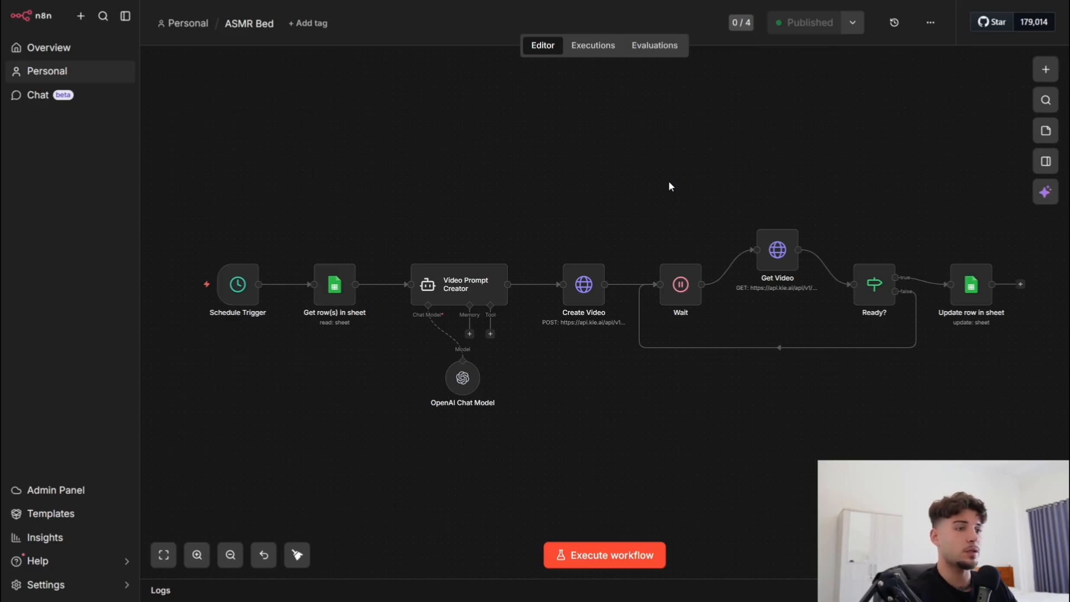
# Return to n8n and inspect the aspect ratio and generation type in the Create Video node's JSON body
pyautogui.click(590, 290)
pyautogui.doubleClick(589, 291)
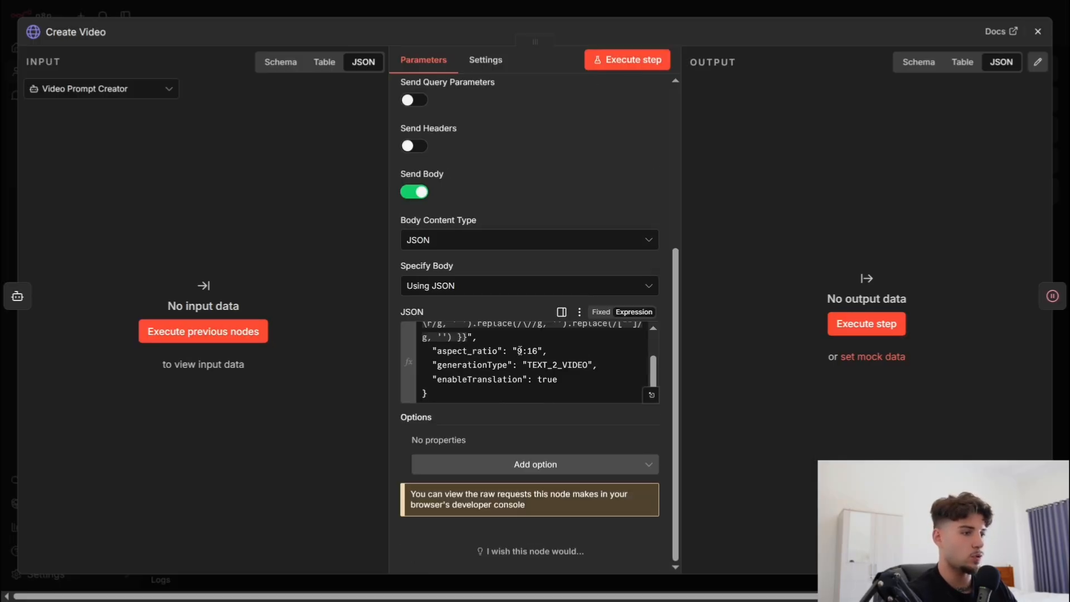
pyautogui.press('Escape')
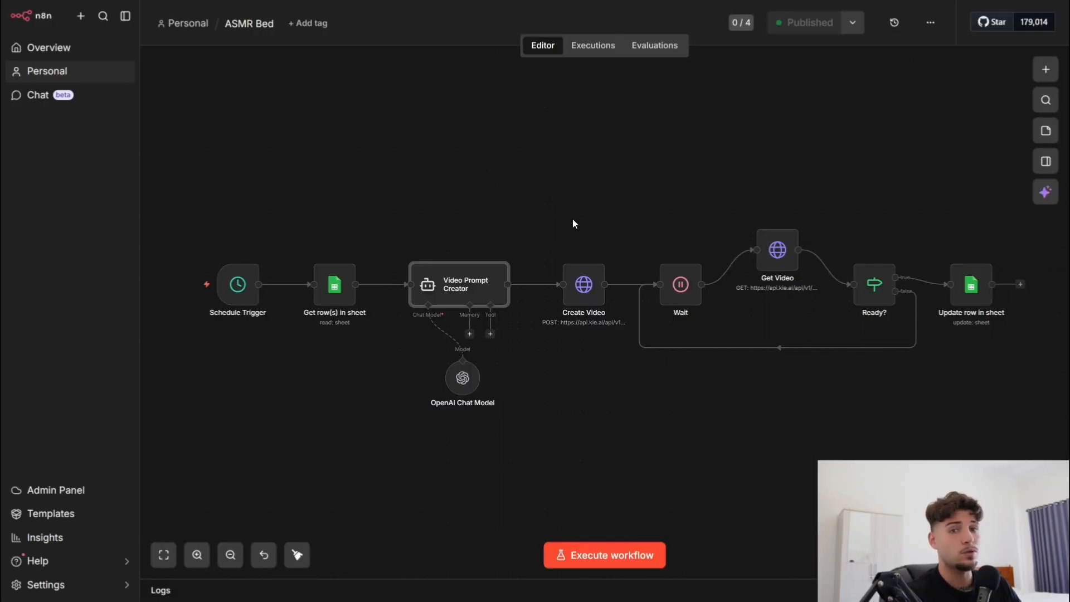
# Review the Video Prompt Creator node's user prompt and system message, and close the node
pyautogui.doubleClick(462, 279)
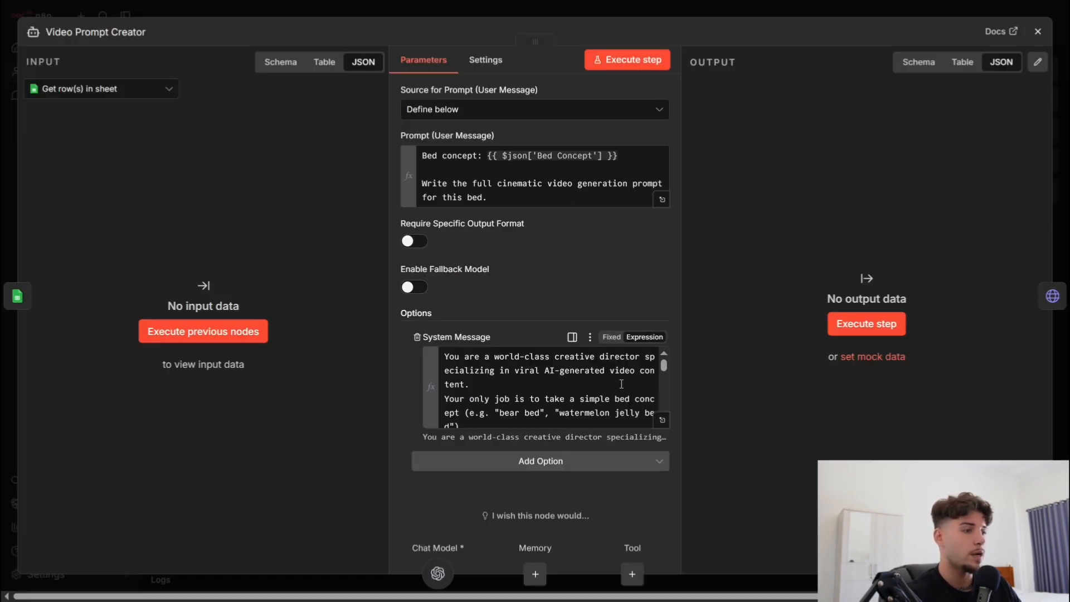
pyautogui.scroll(-2, 609, 382)
pyautogui.scroll(2, 584, 381)
pyautogui.press('Escape')
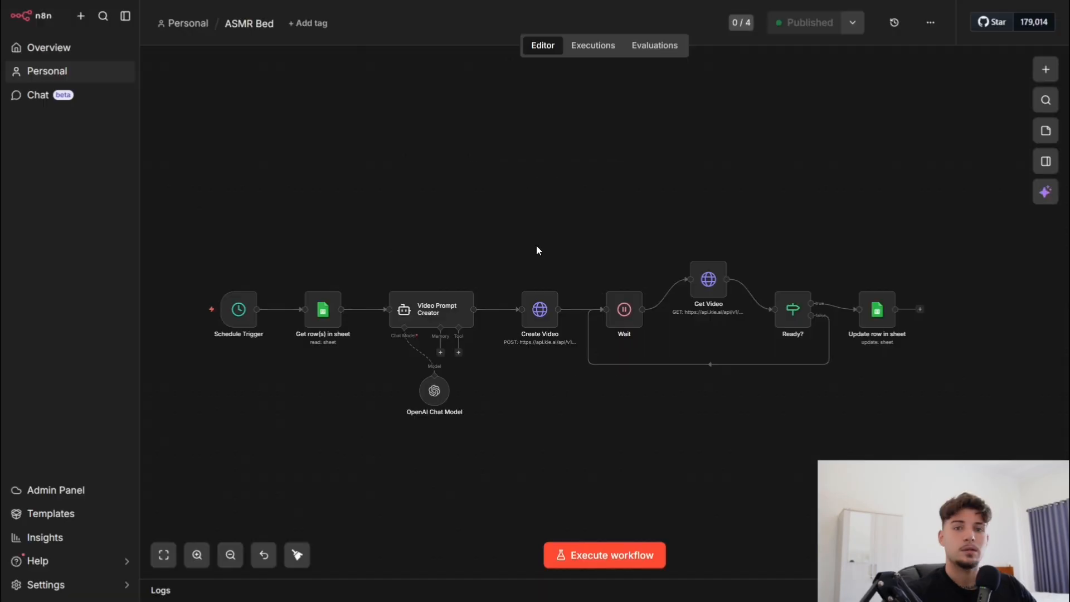